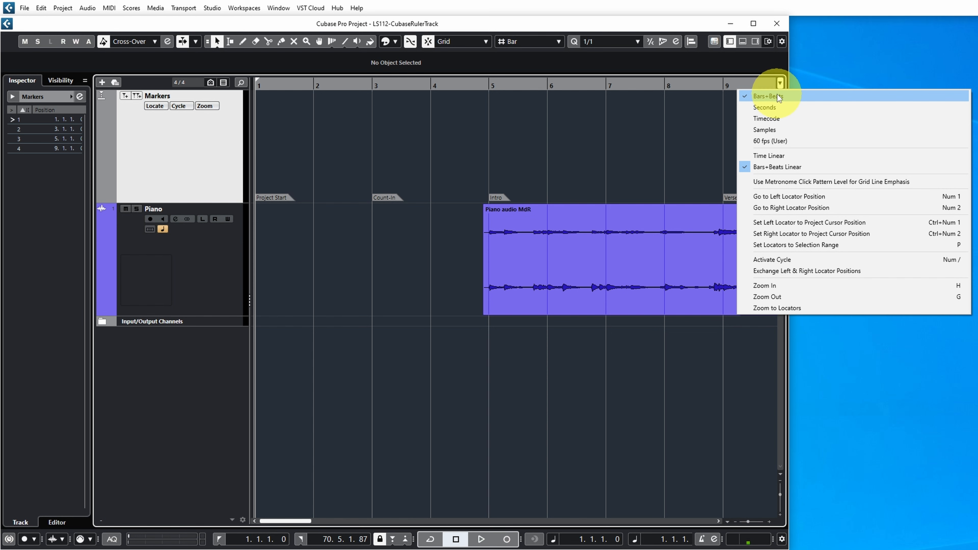
- Set the project ruler's display format to Seconds and look along the timeline
click(771, 109)
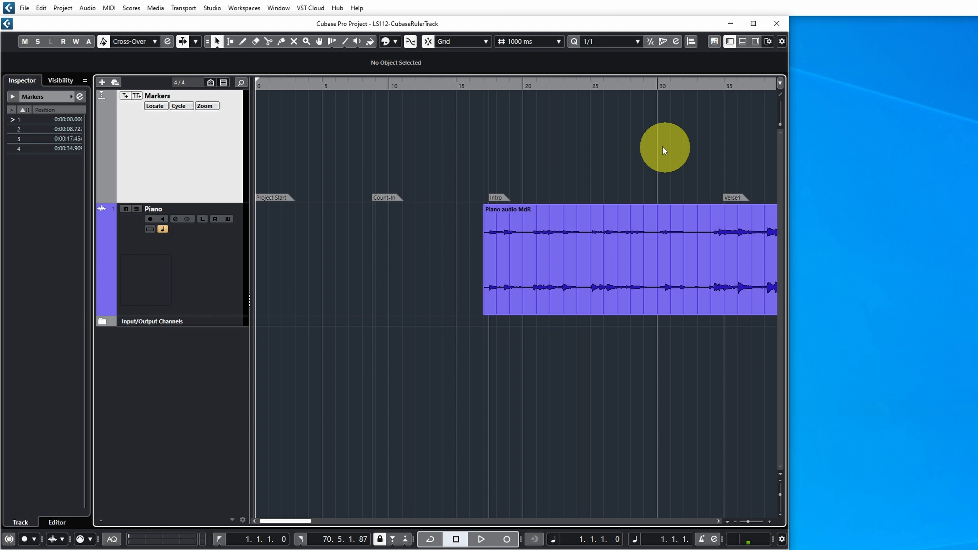
scroll(657, 143, right, 10)
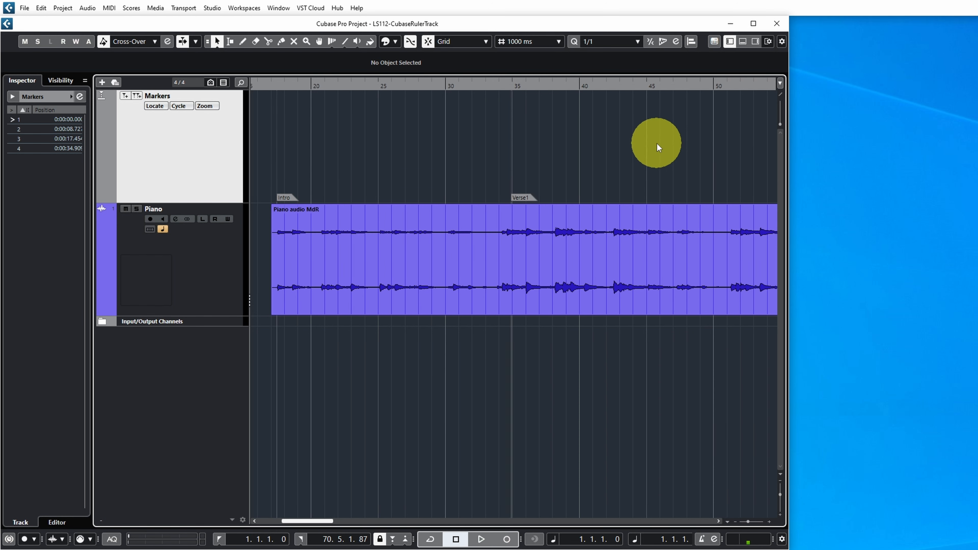
scroll(658, 143, right, 1)
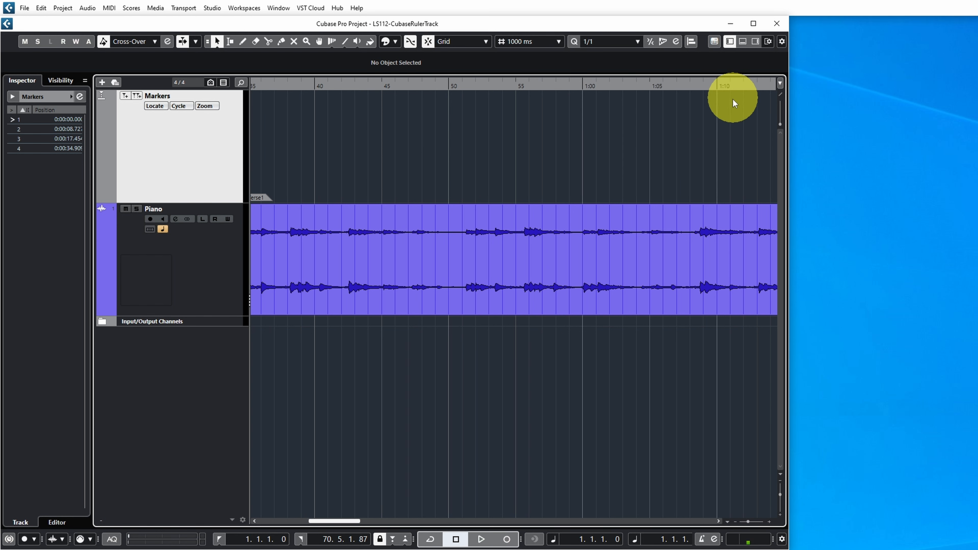
scroll(707, 113, left, 10)
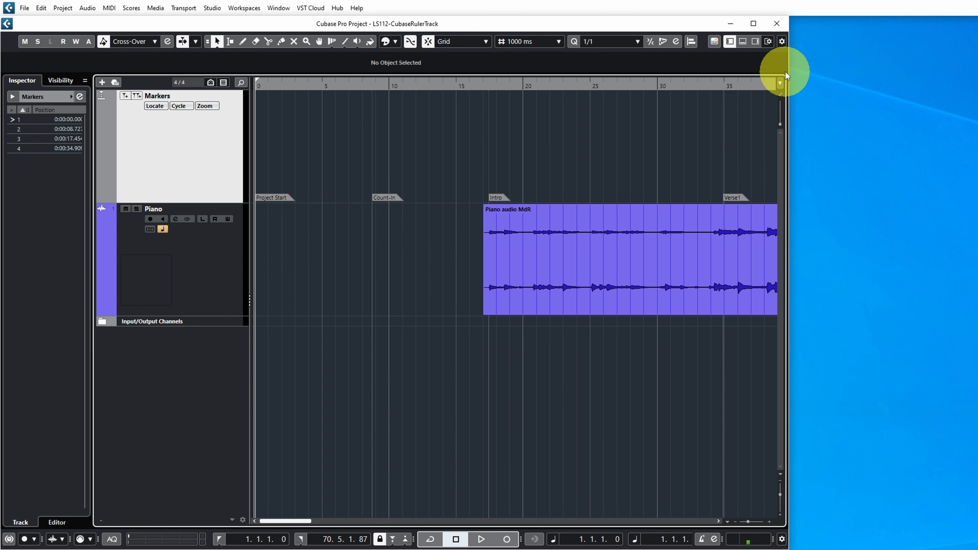
- Set the ruler's display format to Timecode and view the project frame rate options in Project Setup, closing it without changes
click(781, 82)
click(779, 114)
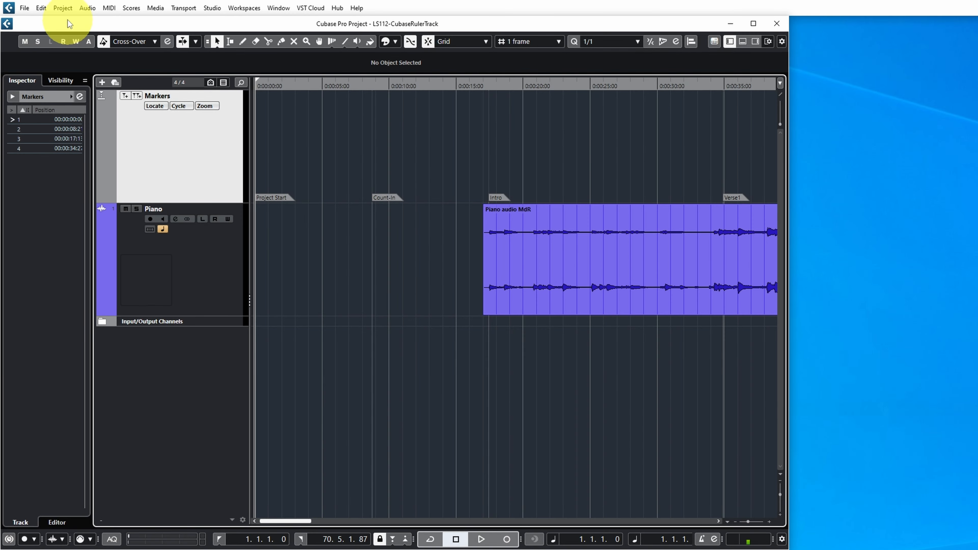
click(63, 7)
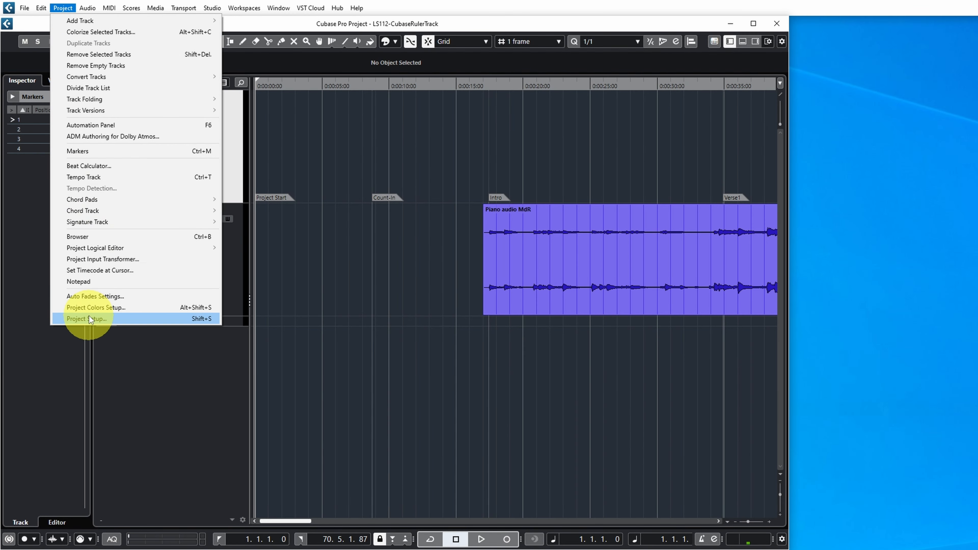
click(88, 319)
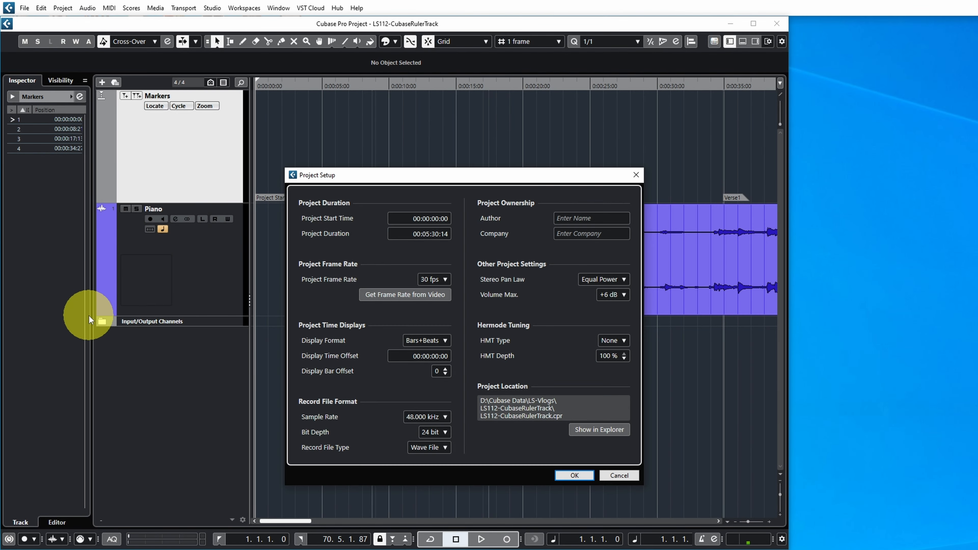
click(446, 280)
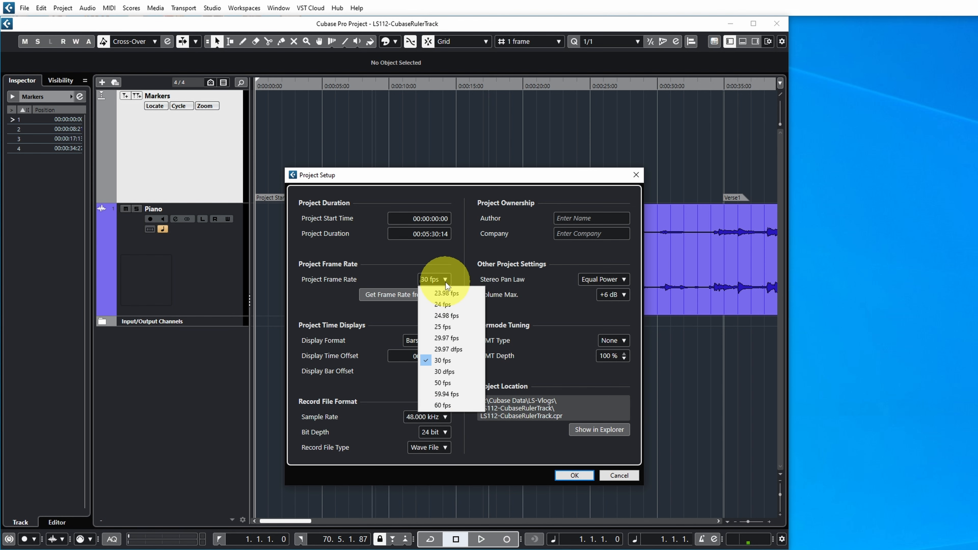
click(619, 475)
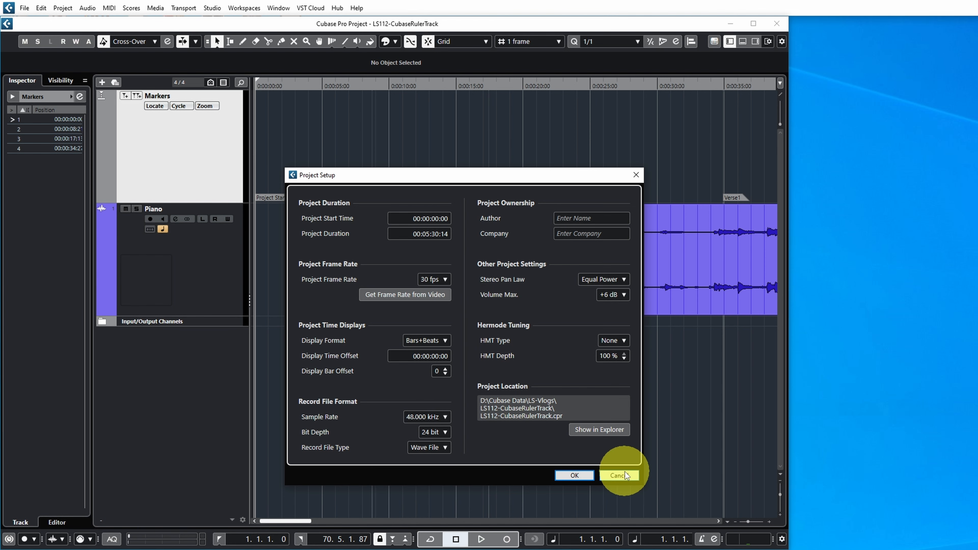
click(619, 475)
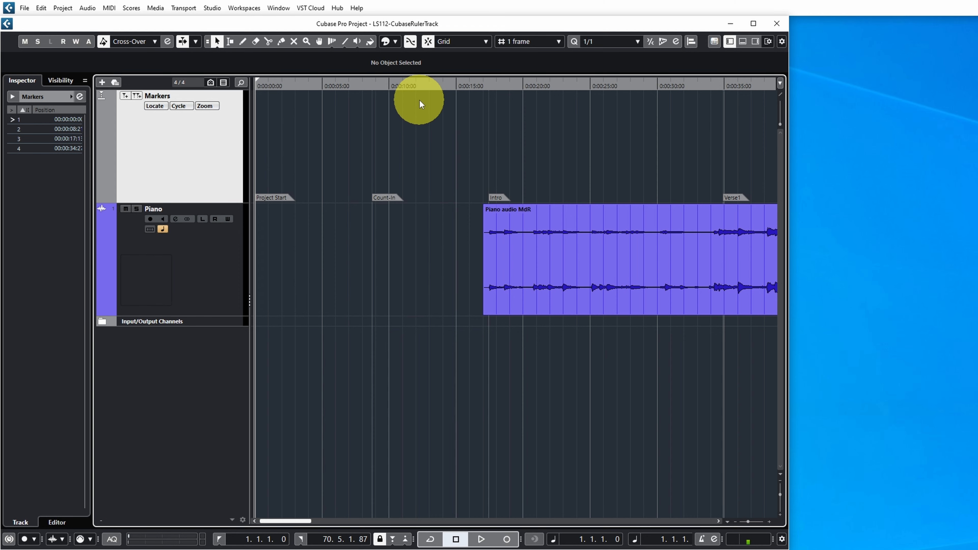
- Enable Show Timecode Subframes in the Transport preferences and apply the change
click(41, 7)
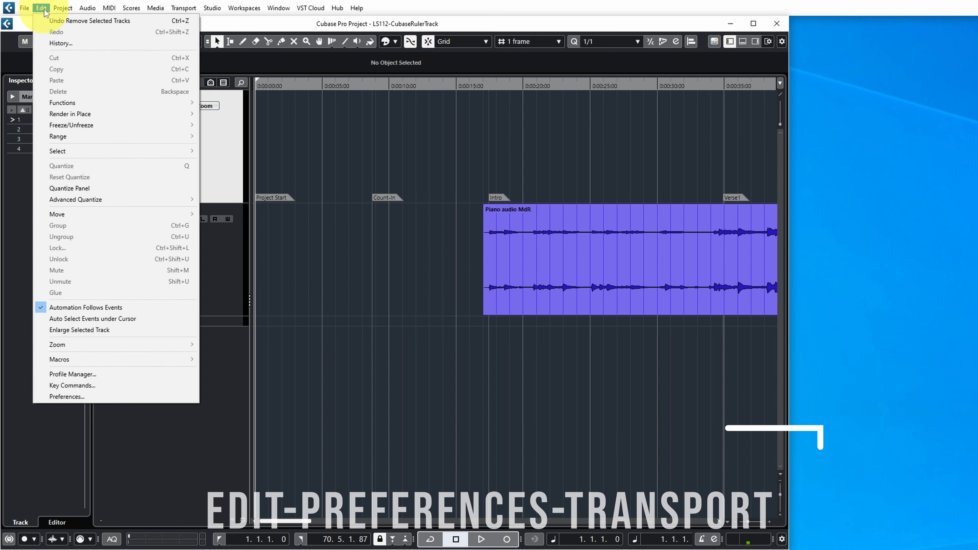
click(68, 396)
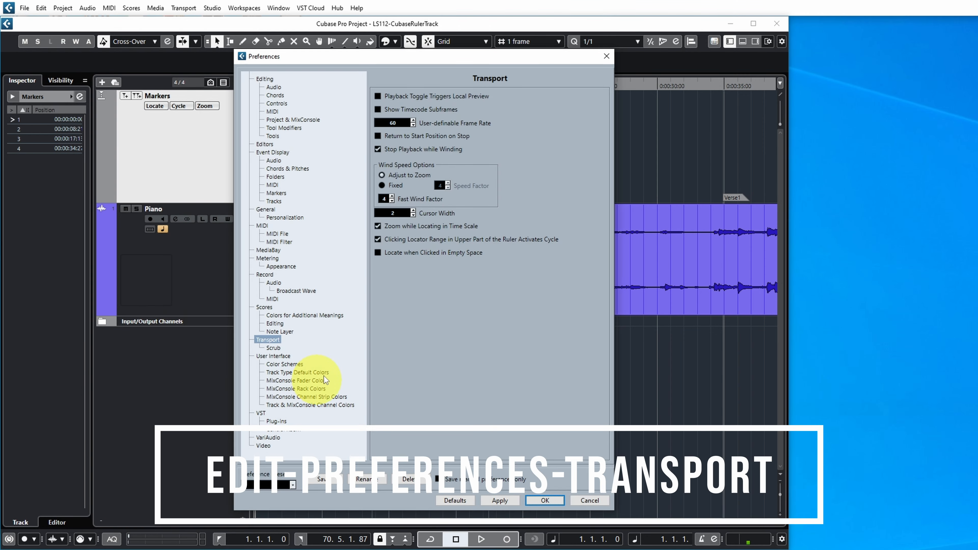
click(377, 109)
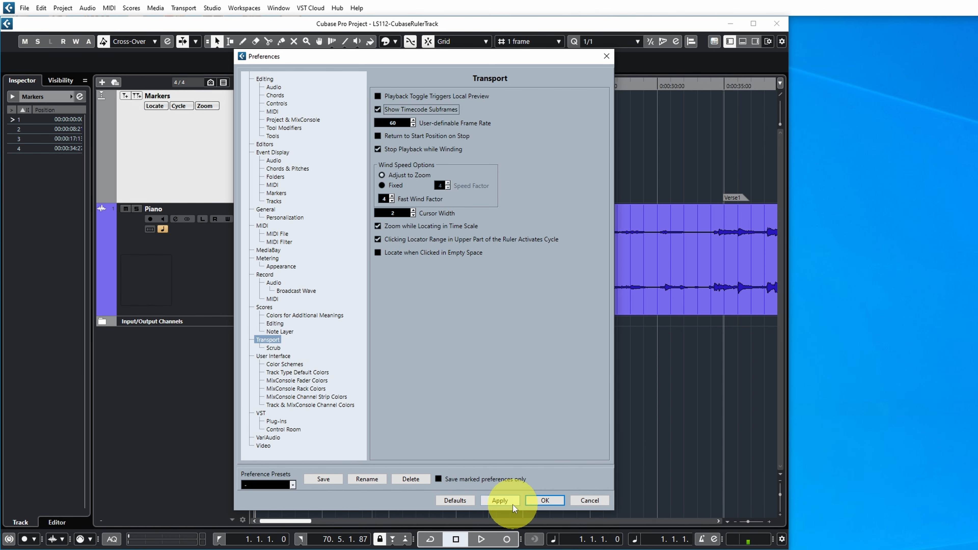
click(499, 501)
click(545, 501)
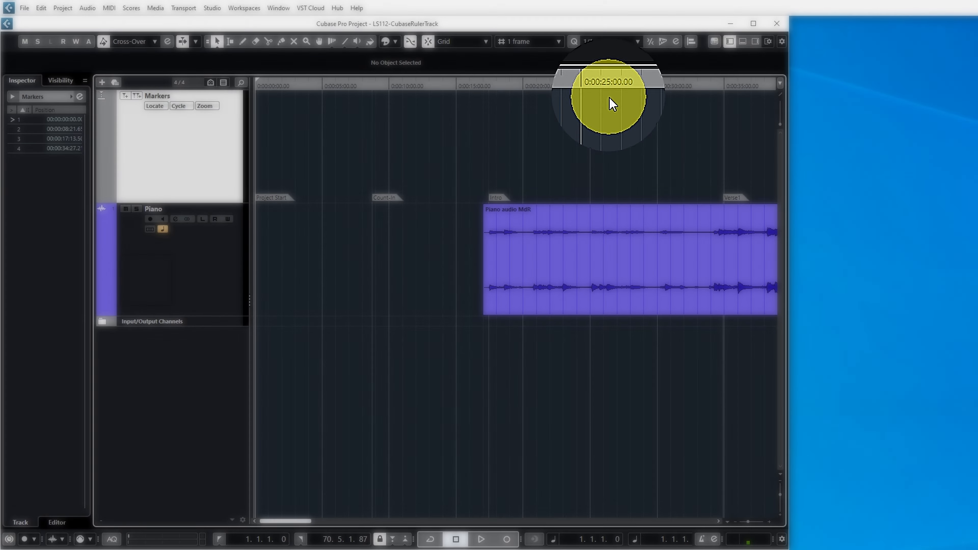
- Switch the ruler's display format to Samples and then to 60 fps (User)
click(778, 83)
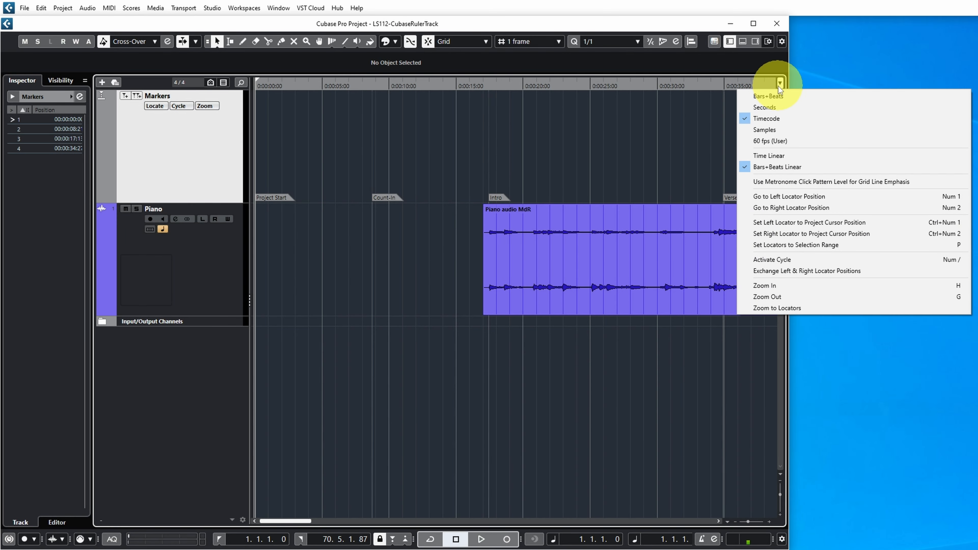
click(759, 130)
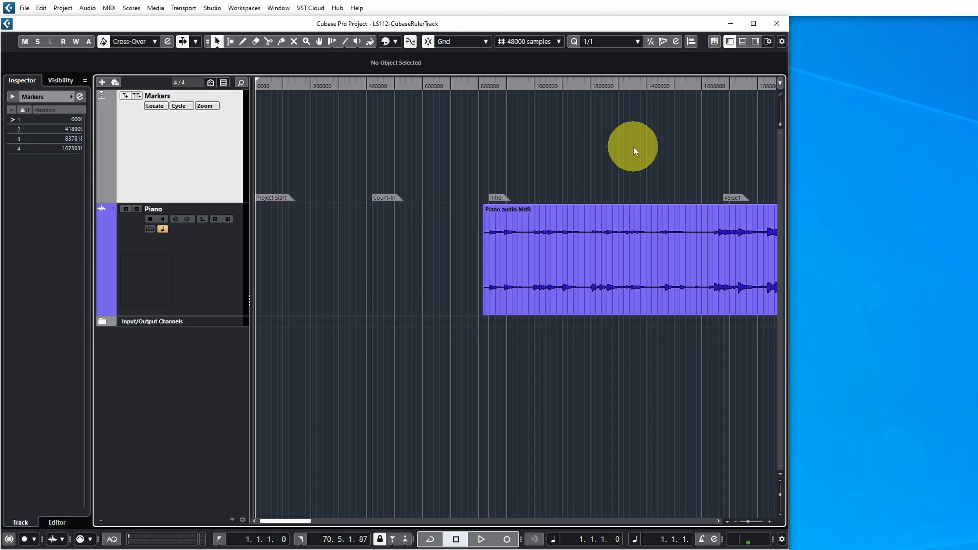
click(780, 83)
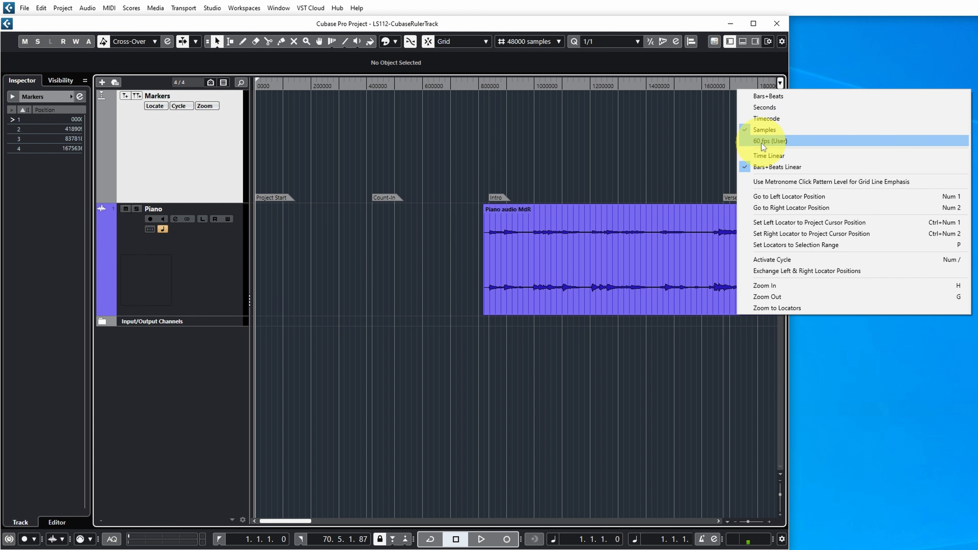
click(757, 142)
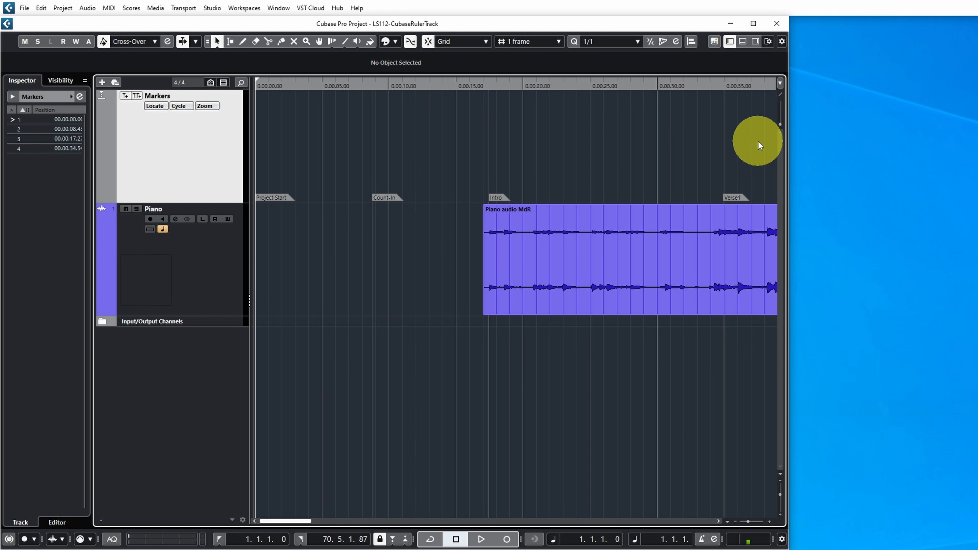
click(780, 82)
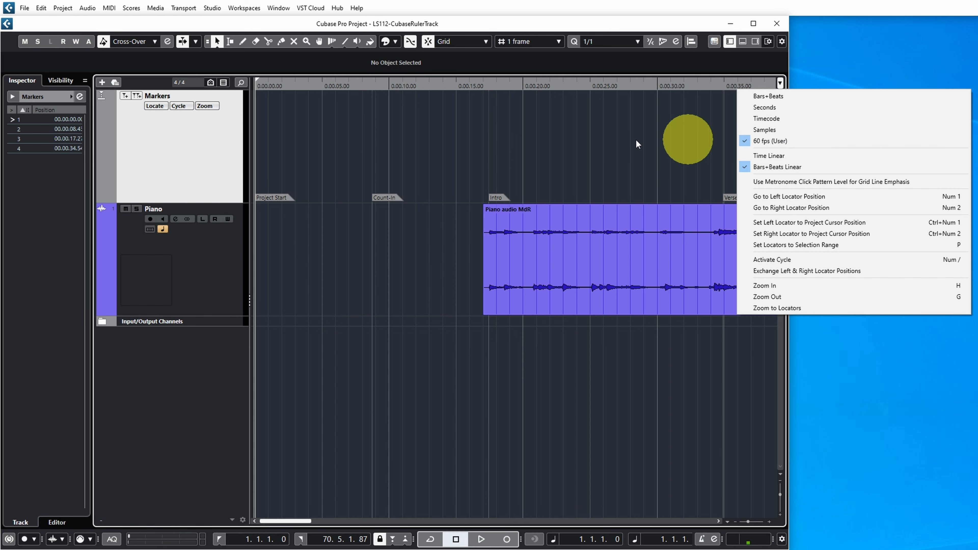
click(329, 138)
- Set the user-definable frame rate to 80 in the Transport preferences and check the ruler's format list for it
click(42, 7)
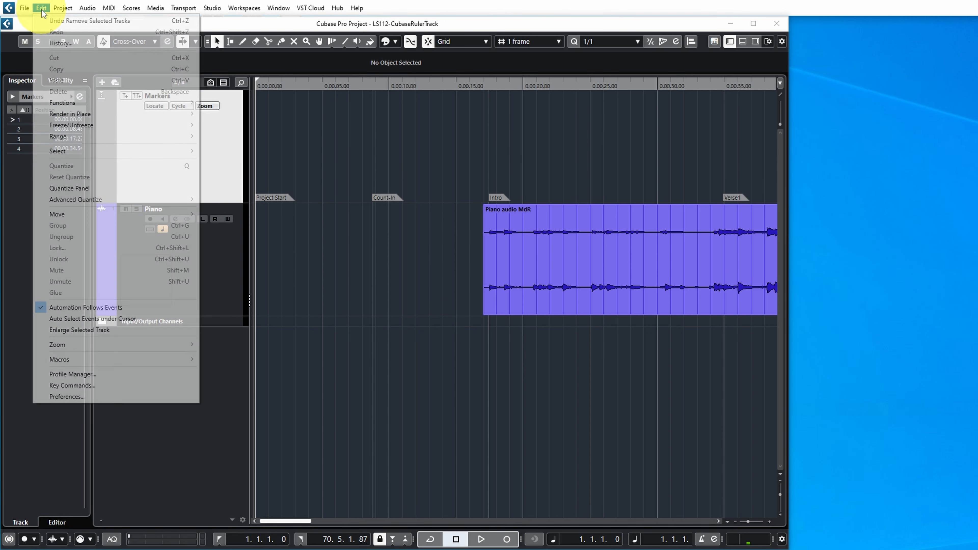
click(67, 396)
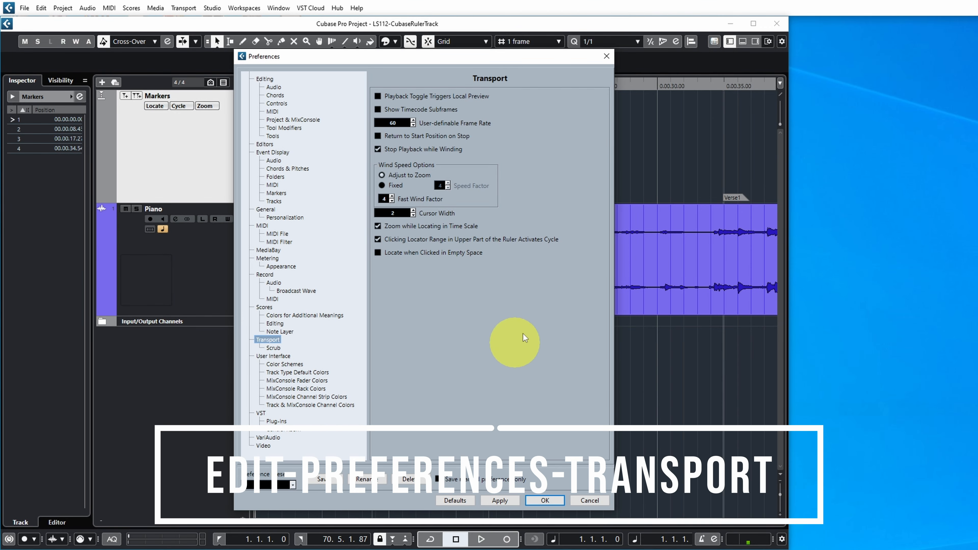
click(401, 123)
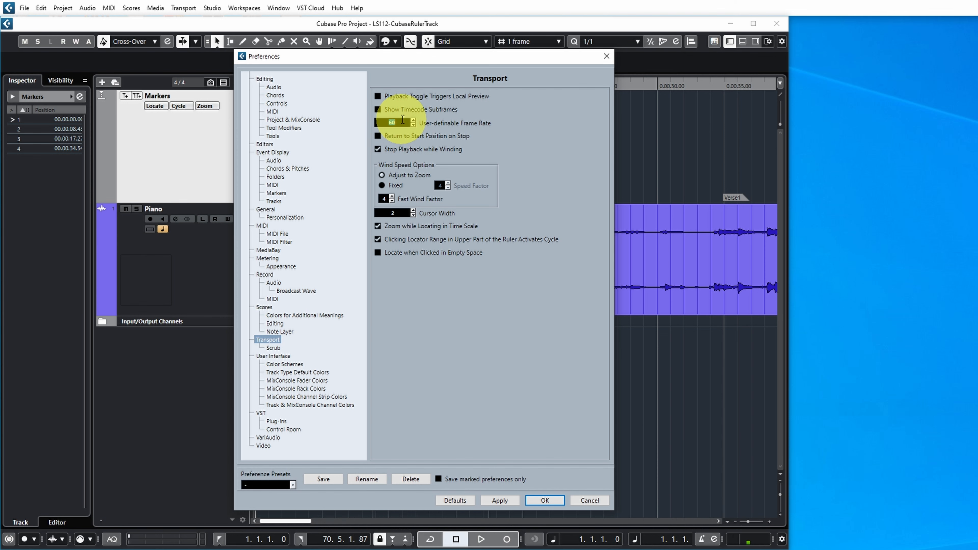
text(80)
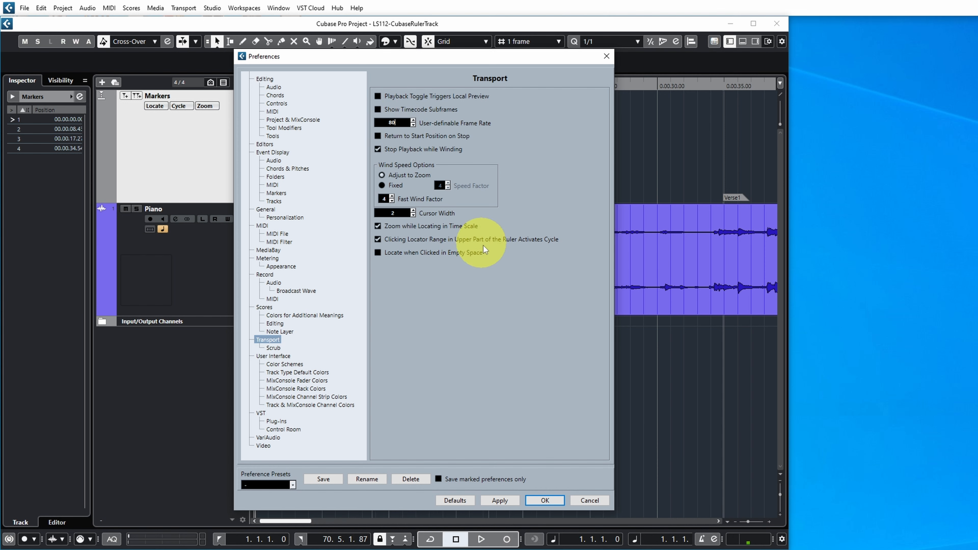
click(511, 501)
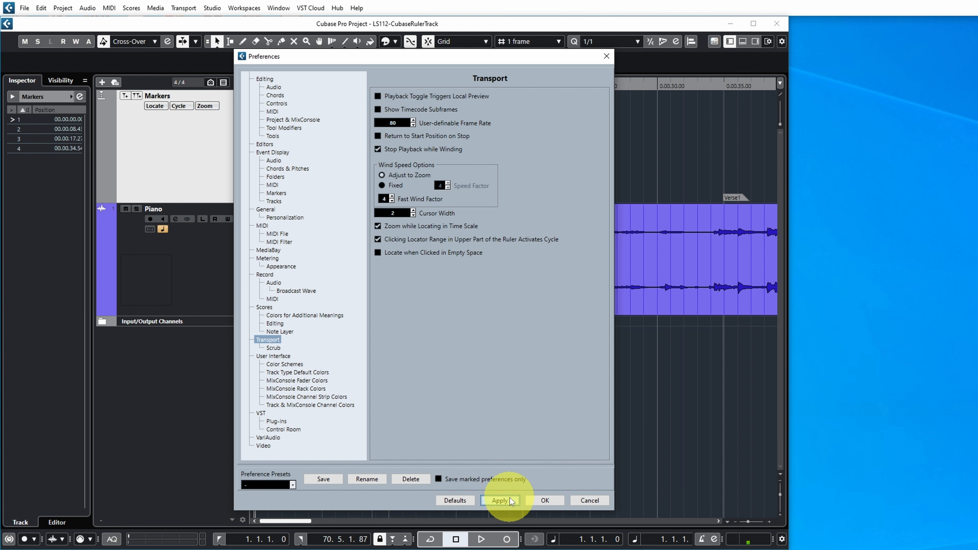
click(551, 501)
click(780, 83)
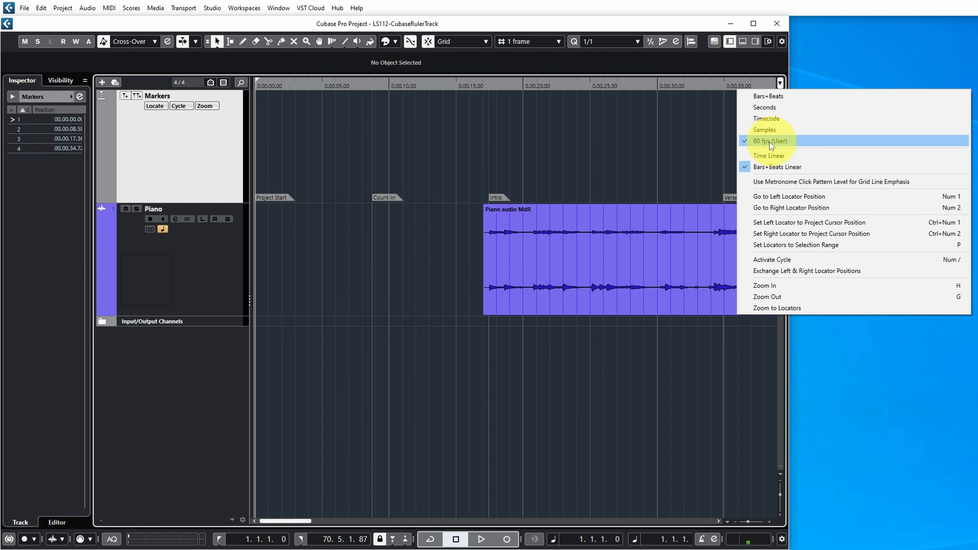
click(665, 141)
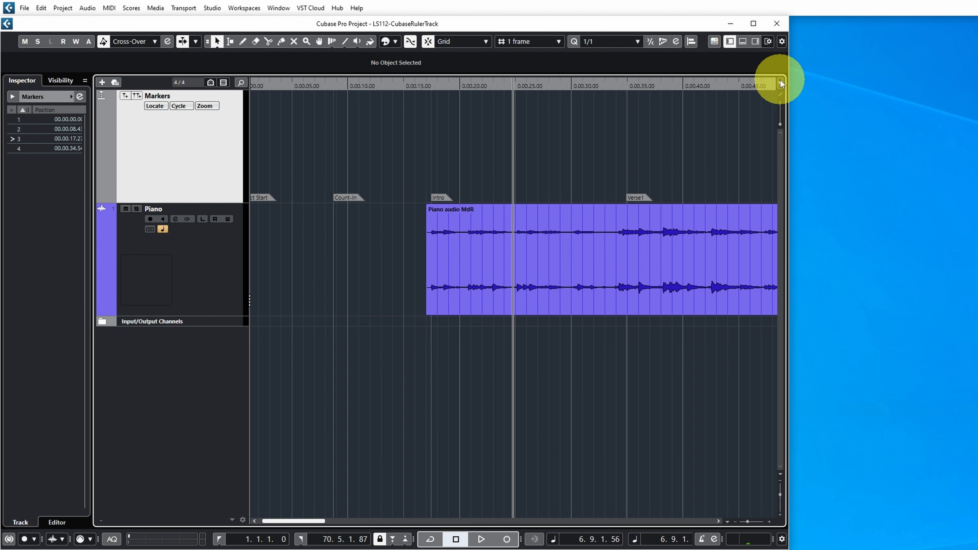
- Set the ruler's display format to Bars+Beats and select the Intro marker
click(780, 83)
click(765, 94)
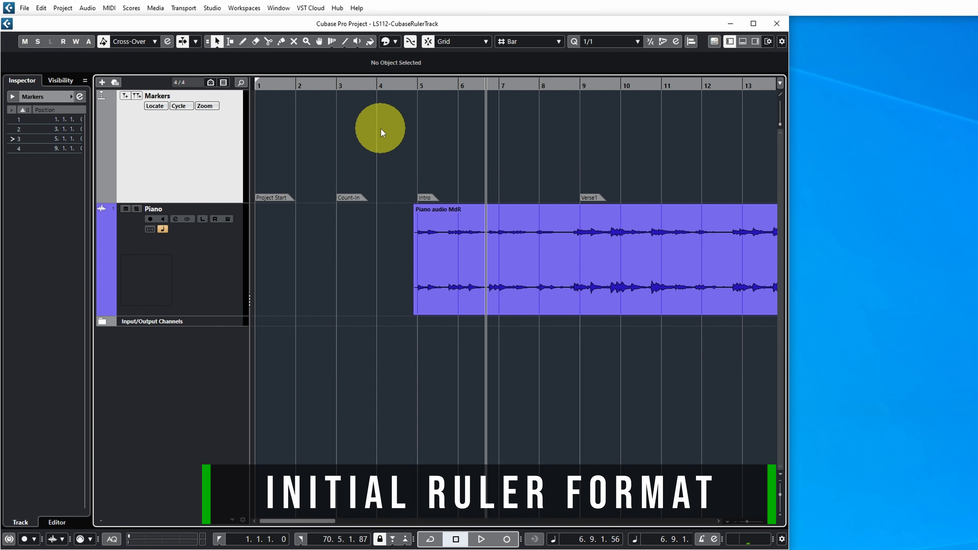
click(438, 147)
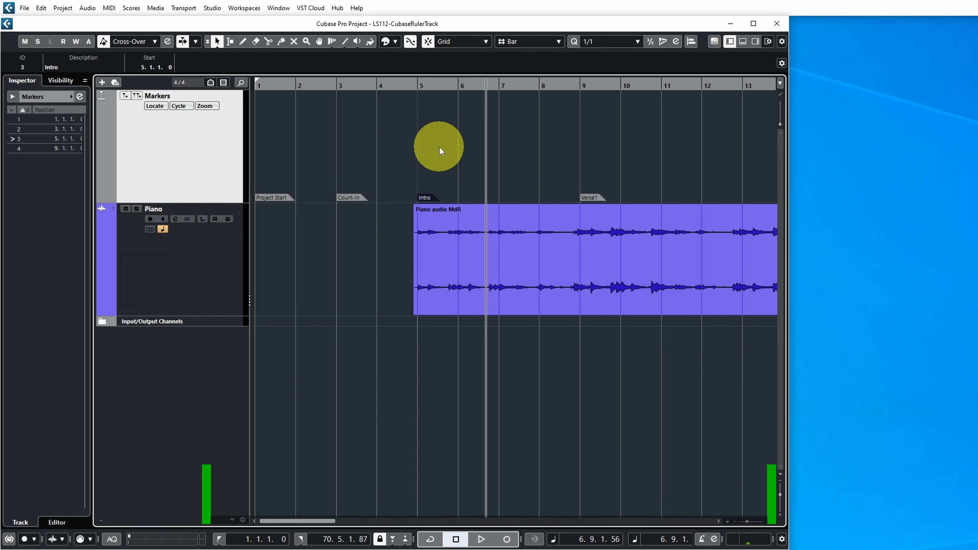
- Set the project's display format to Seconds in Project Setup and confirm
click(61, 9)
click(84, 320)
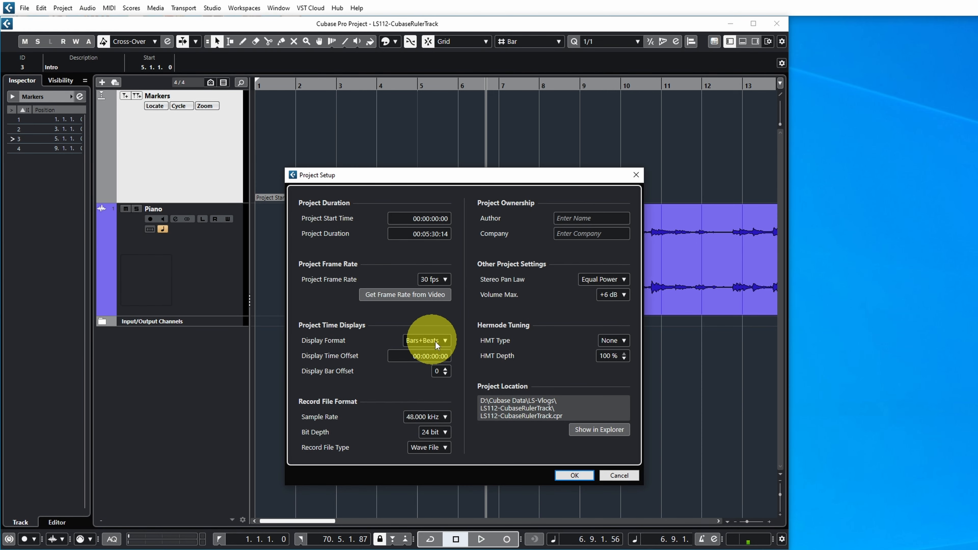
click(447, 340)
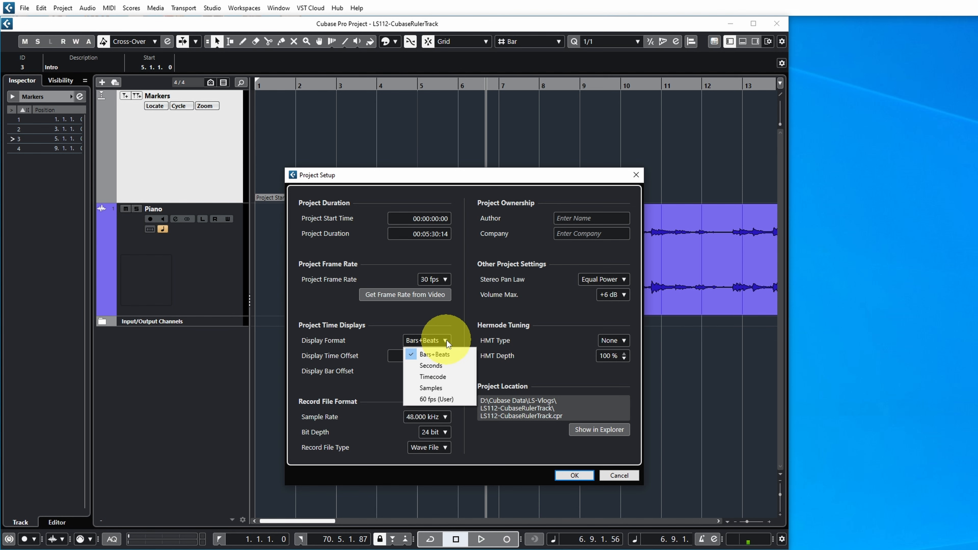
click(430, 365)
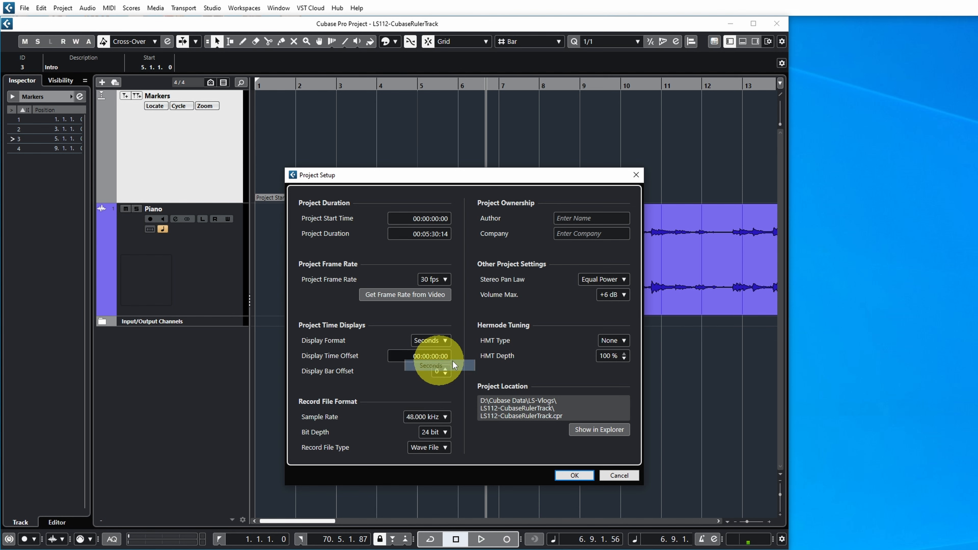
click(584, 475)
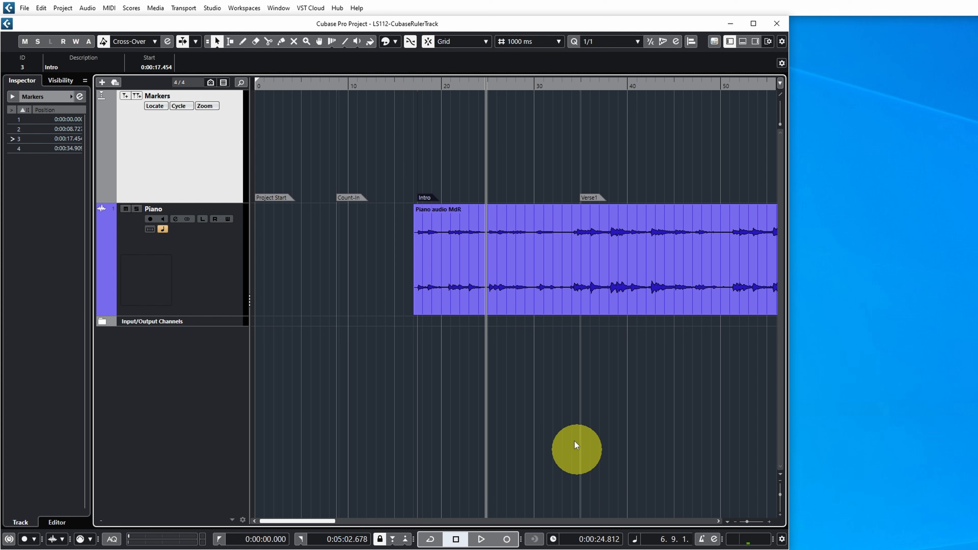
- Return only the project window's ruler from Seconds to Bars+Beats
click(781, 83)
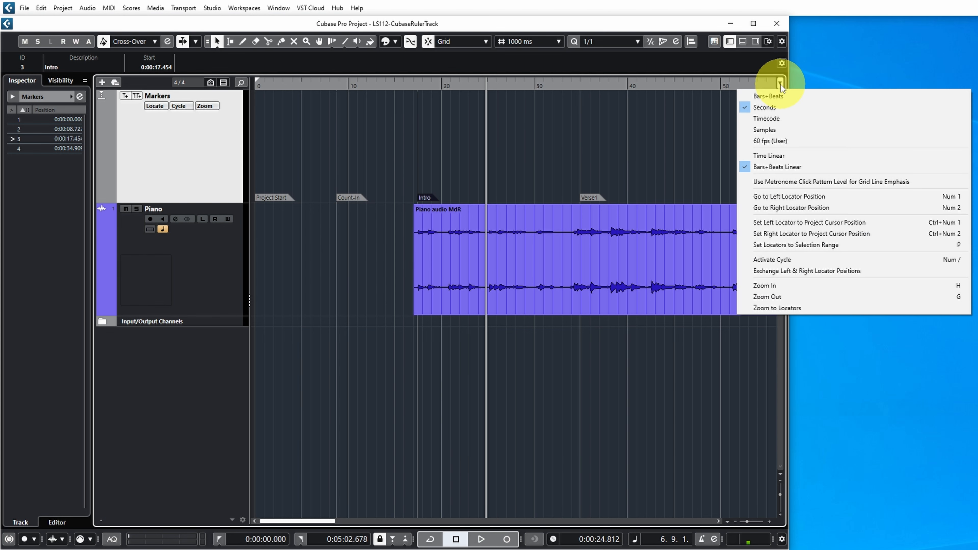
click(763, 96)
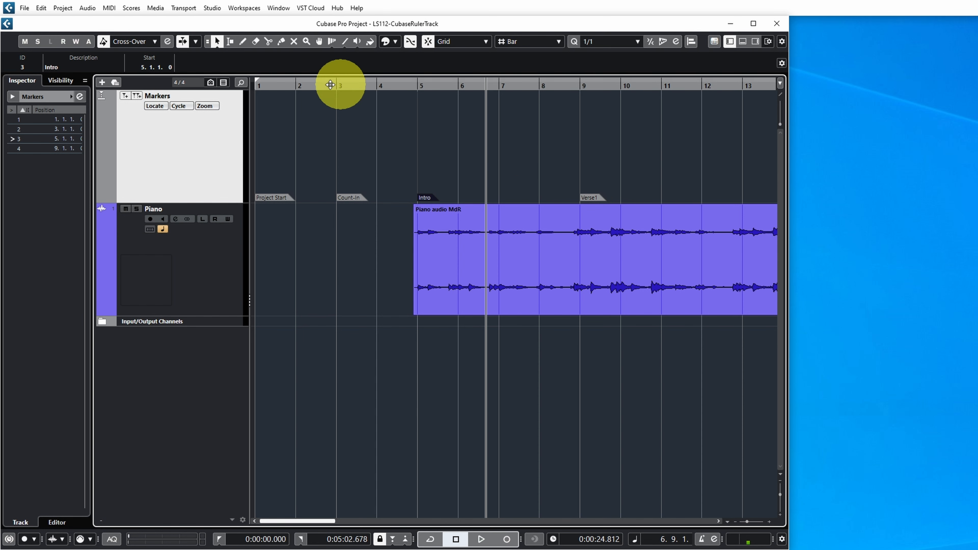
click(522, 285)
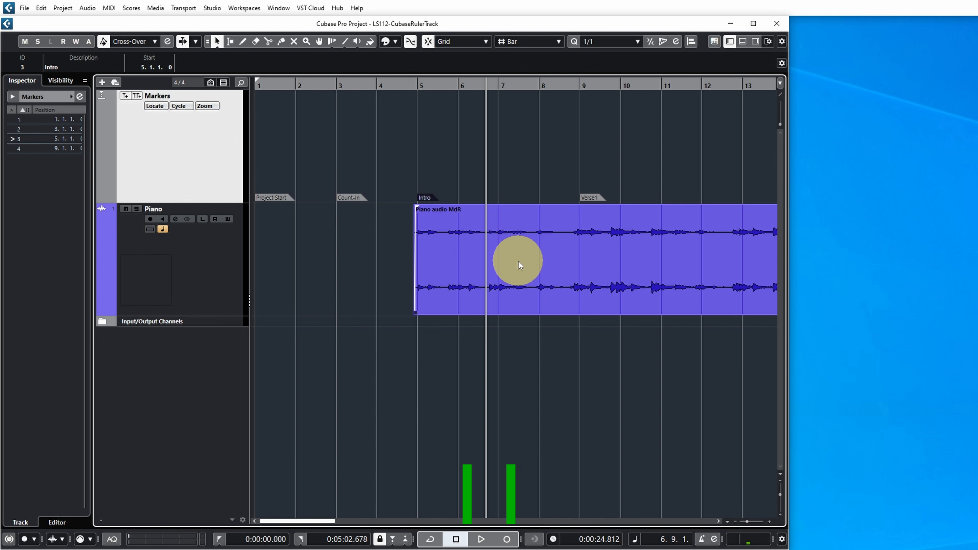
- Open the Piano audio event in the Sample Editor, set its ruler alone to Seconds, and reposition the editor to reveal the project ruler
click(482, 376)
click(460, 264)
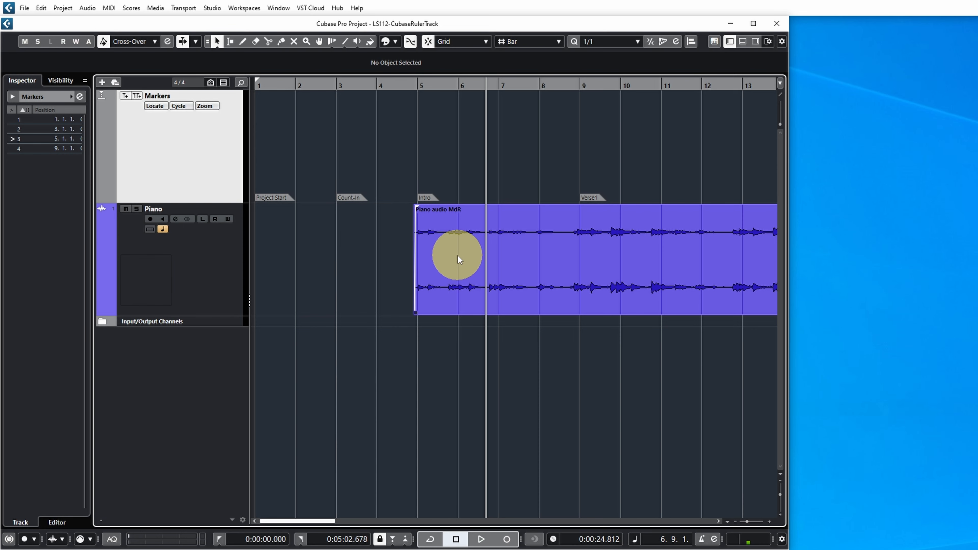
double_click(458, 256)
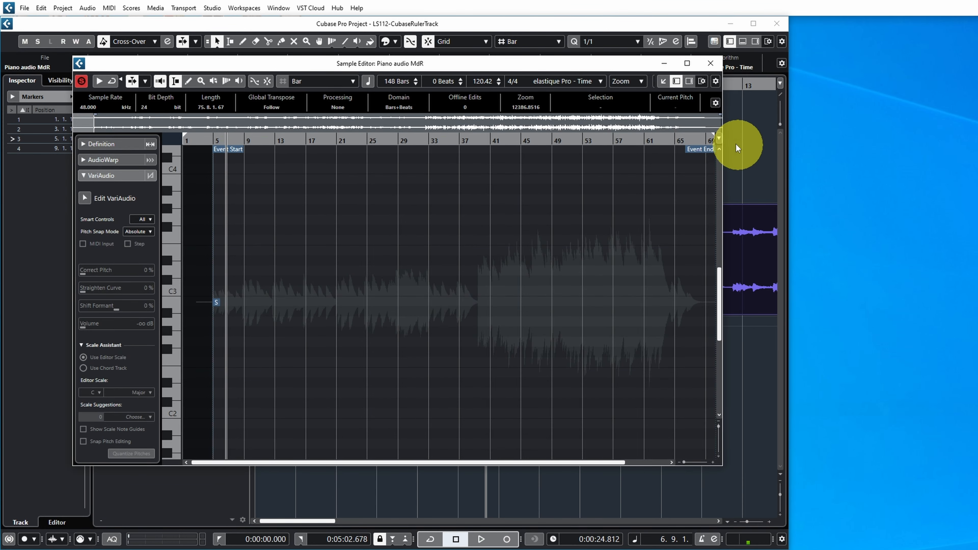
click(719, 140)
click(718, 163)
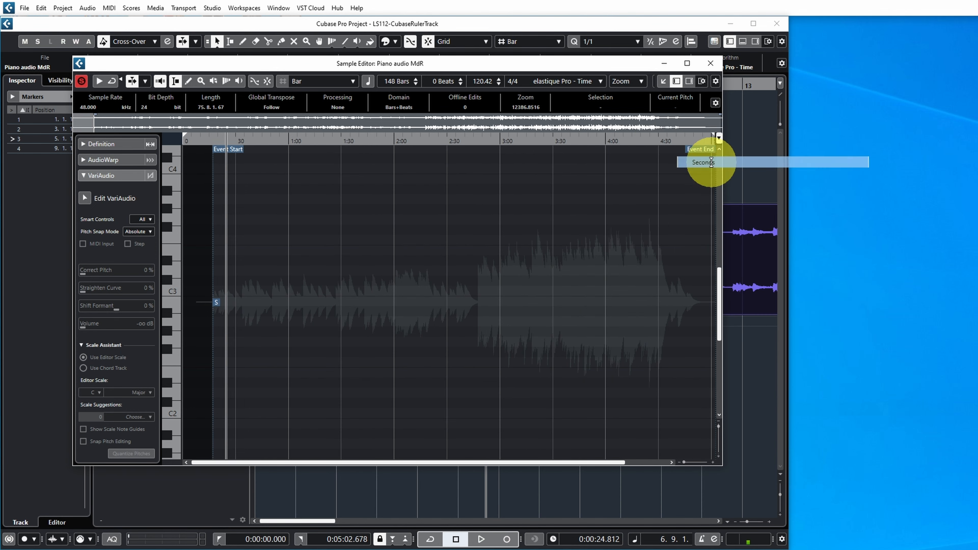
drag(642, 59, 654, 111)
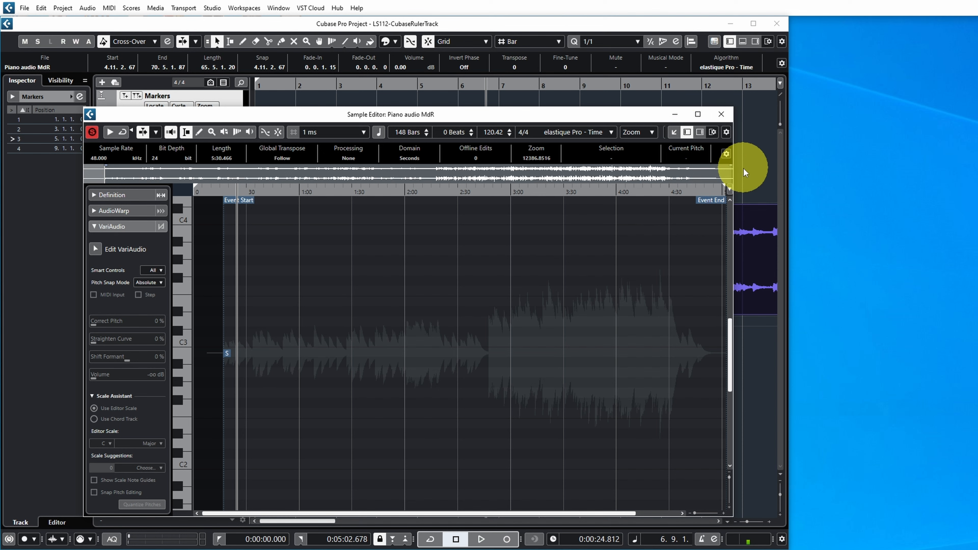
- Switch the rulers of all windows to Timecode at once, and return them all to Bars+Beats the same way
click(729, 190)
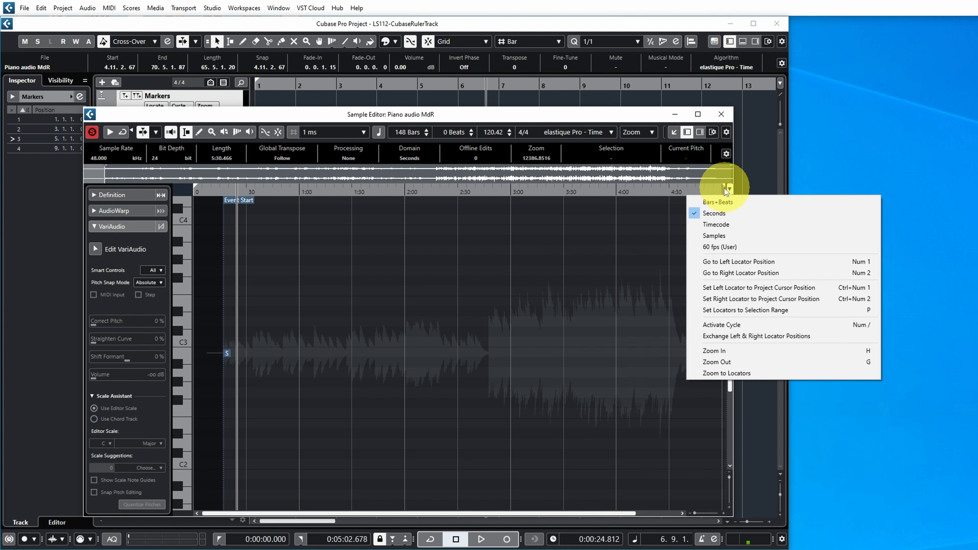
ctrl+click(710, 225)
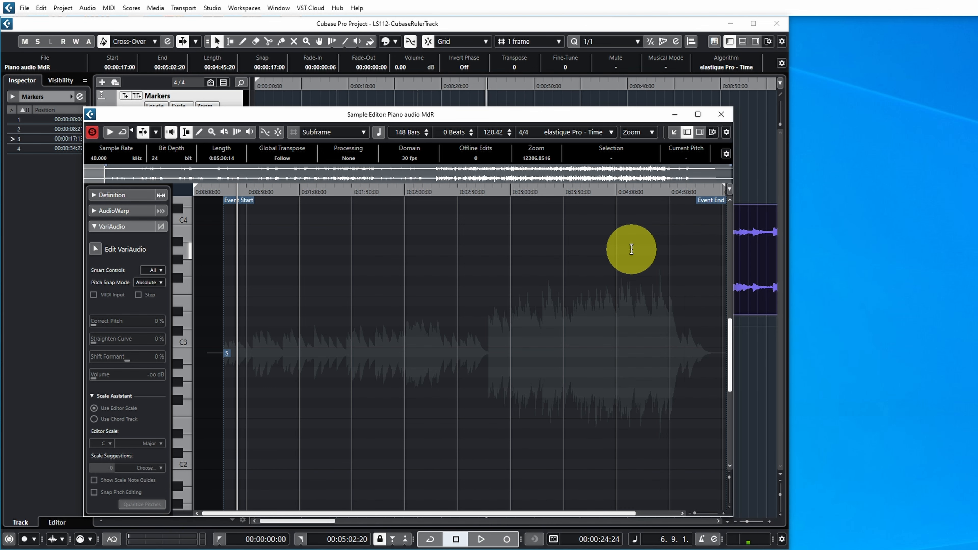
click(729, 189)
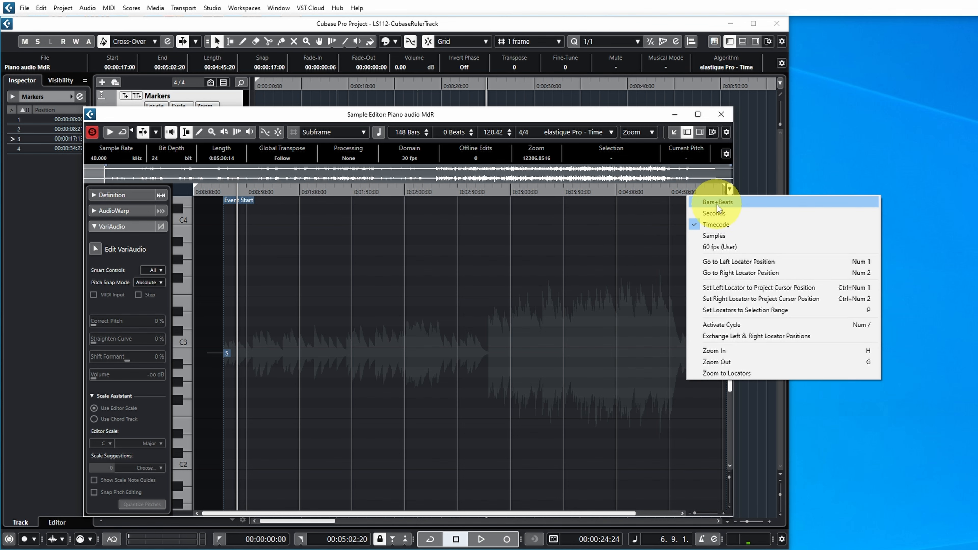
click(717, 203)
- Close the Sample Editor and check the Time Linear and Bars+Beats Linear options for the project window's ruler
click(722, 114)
click(780, 83)
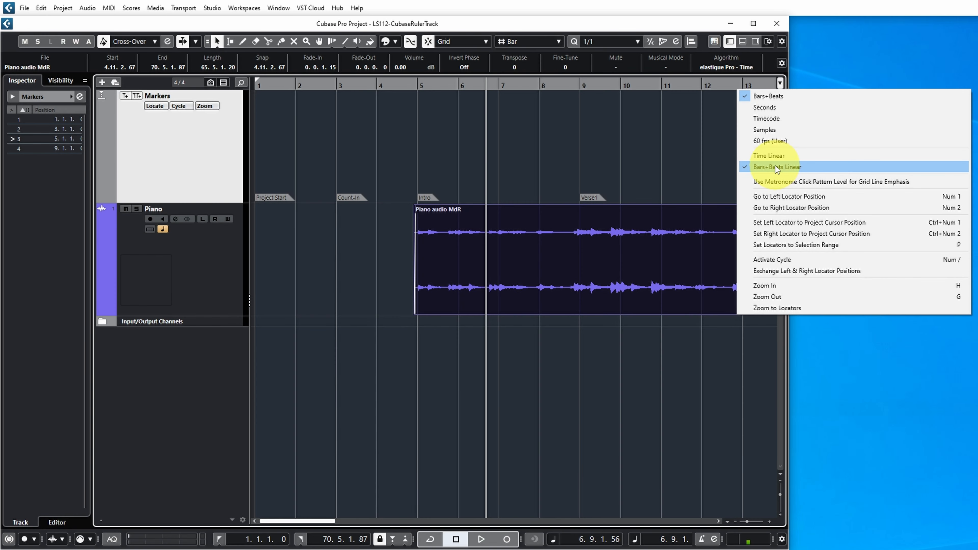
click(349, 227)
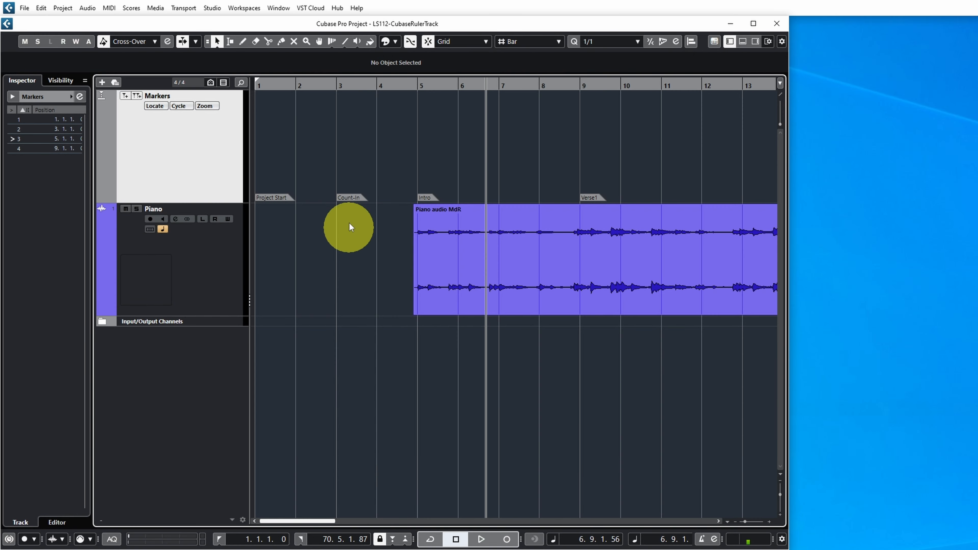
- Add a Tempo track below the Markers track and draw a steep ramp from 82.5 just before bar 5 to 133 at bar 5
right_click(212, 133)
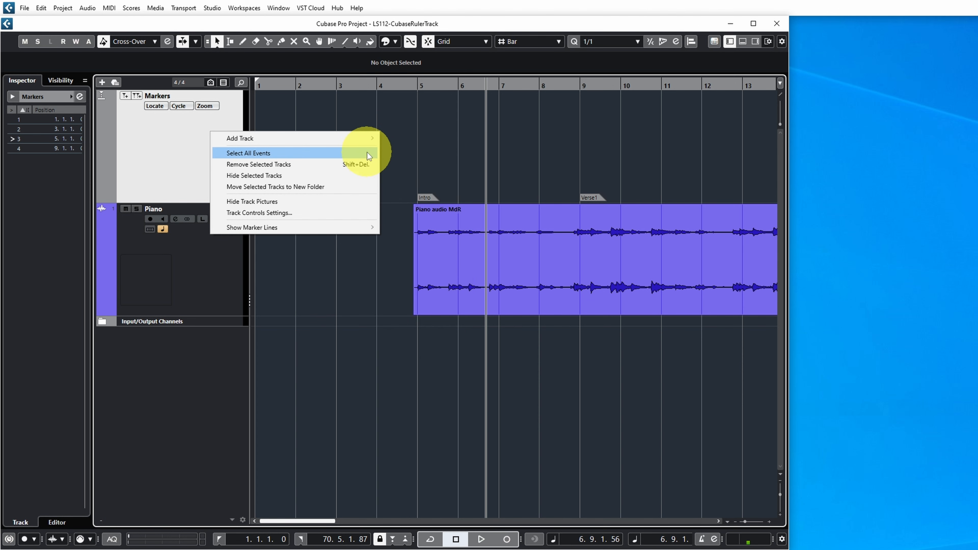
mouse_move(370, 139)
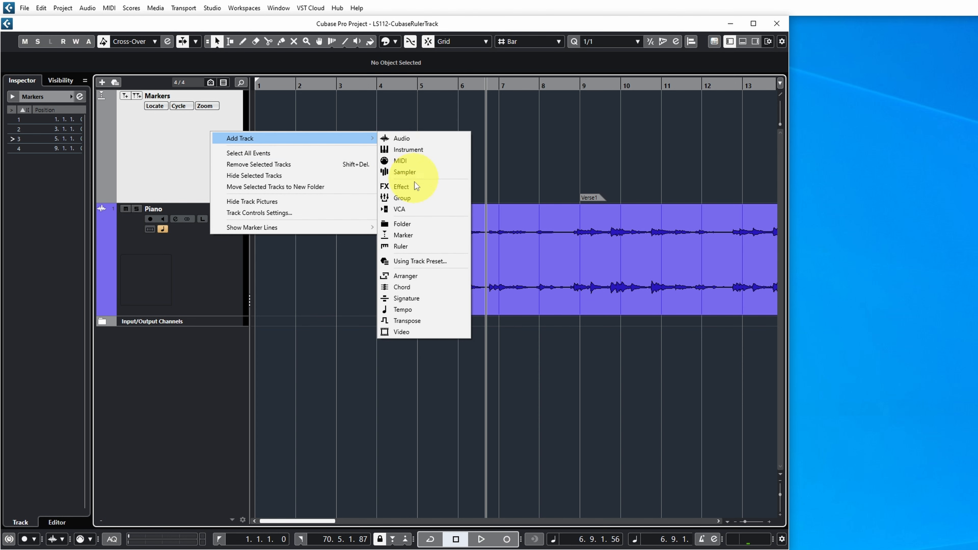
click(403, 310)
mouse_move(410, 287)
mouse_down()
mouse_move(419, 219)
mouse_move(413, 265)
mouse_move(416, 245)
mouse_up()
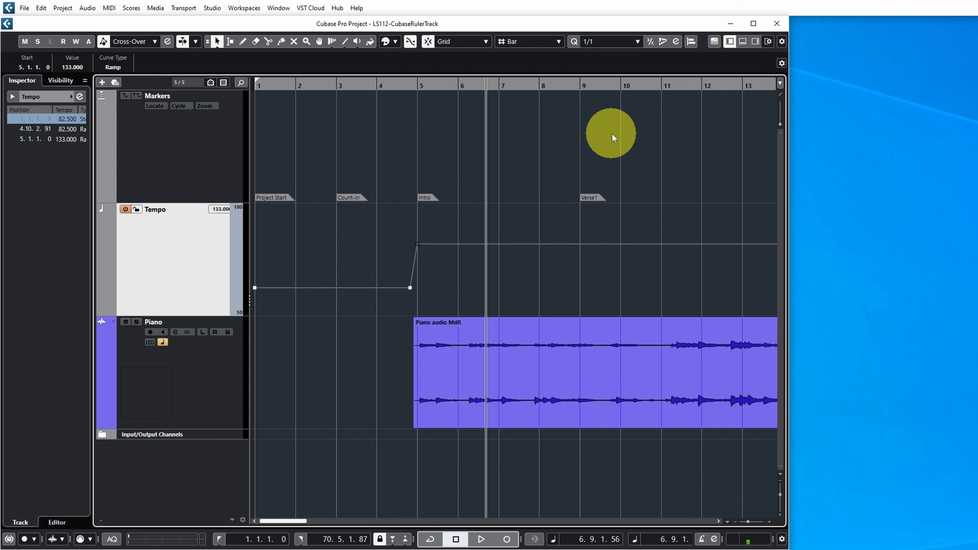